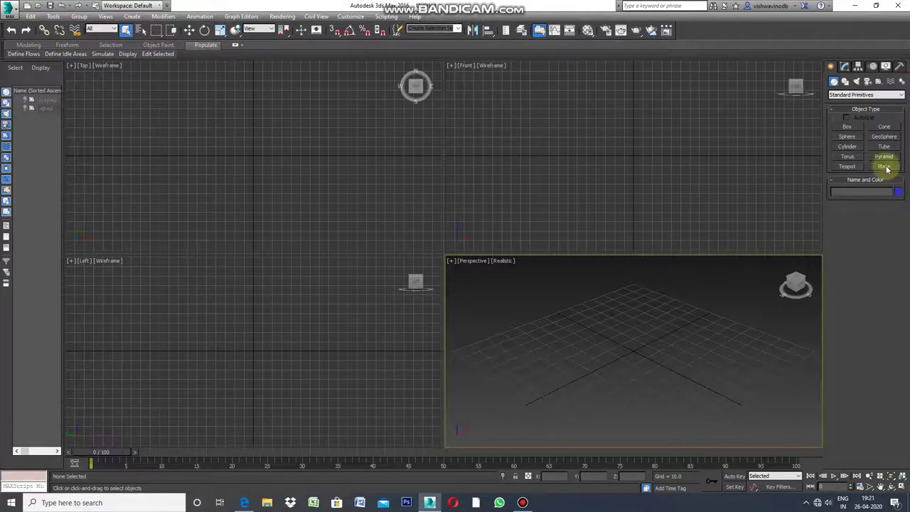
Step: Minimize the empty 3ds Max window to reveal the Windows desktop
click(856, 9)
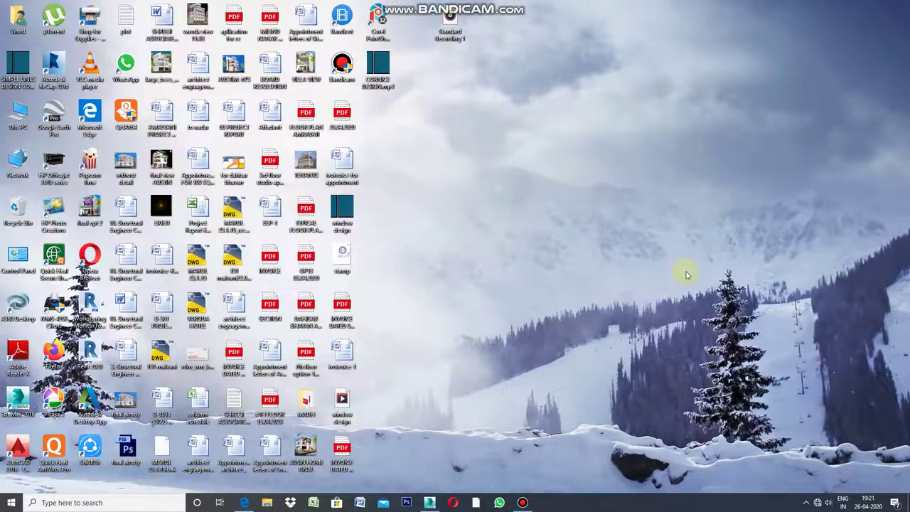
Step: Go to Downloads via This PC and drag VARODA HOTEL FOR TENANT onto the 3ds Max taskbar button
double_click(21, 108)
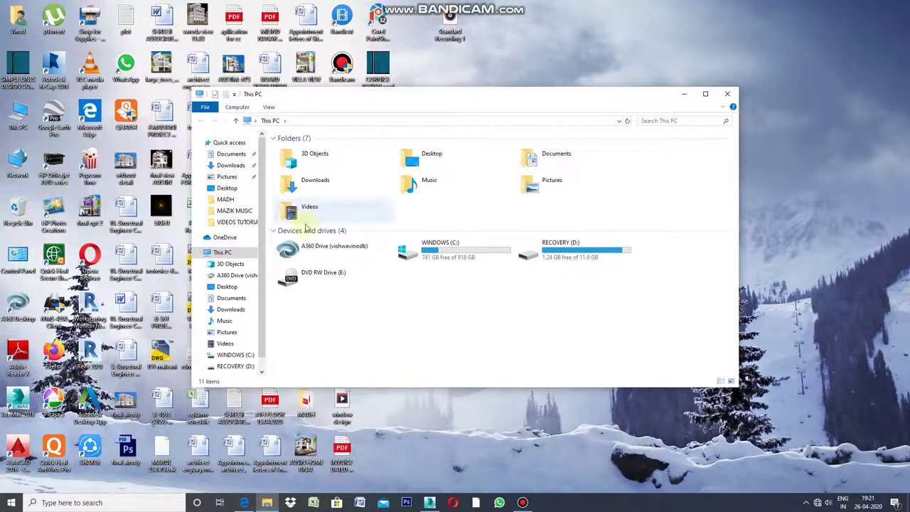
click(229, 167)
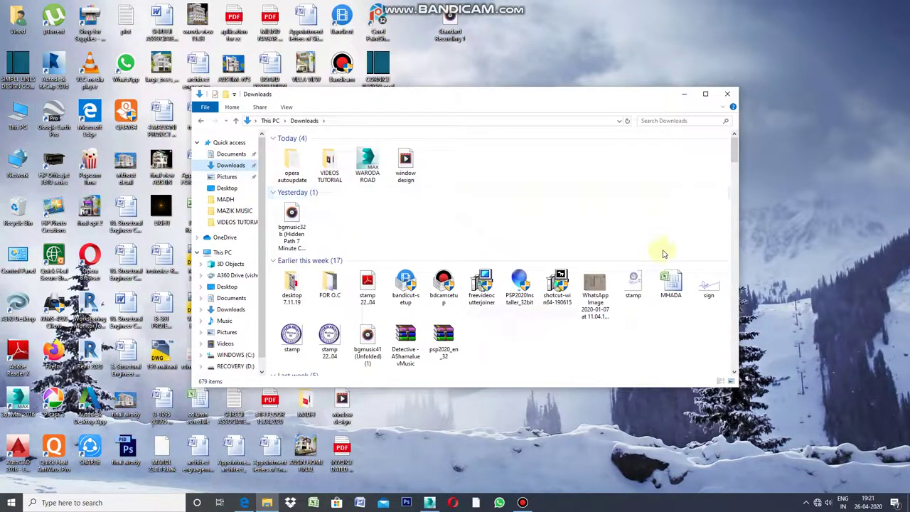
drag(733, 157, 735, 194)
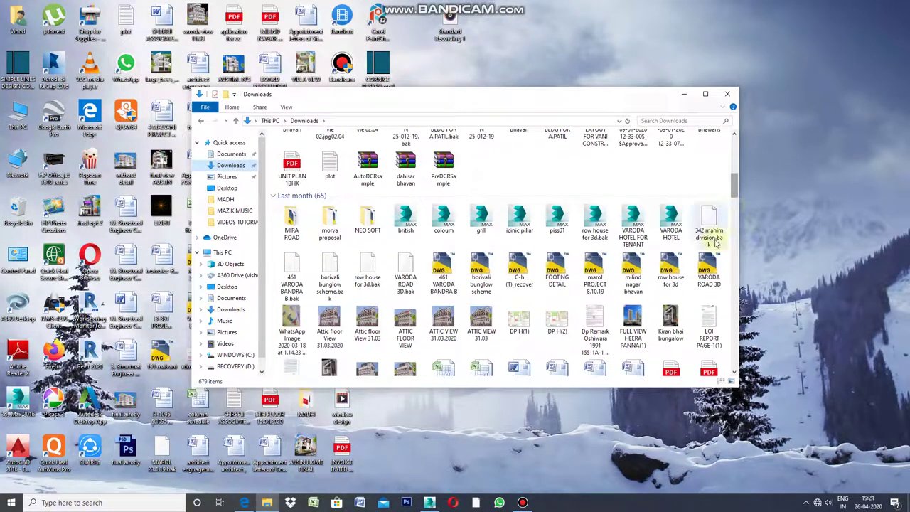
click(636, 227)
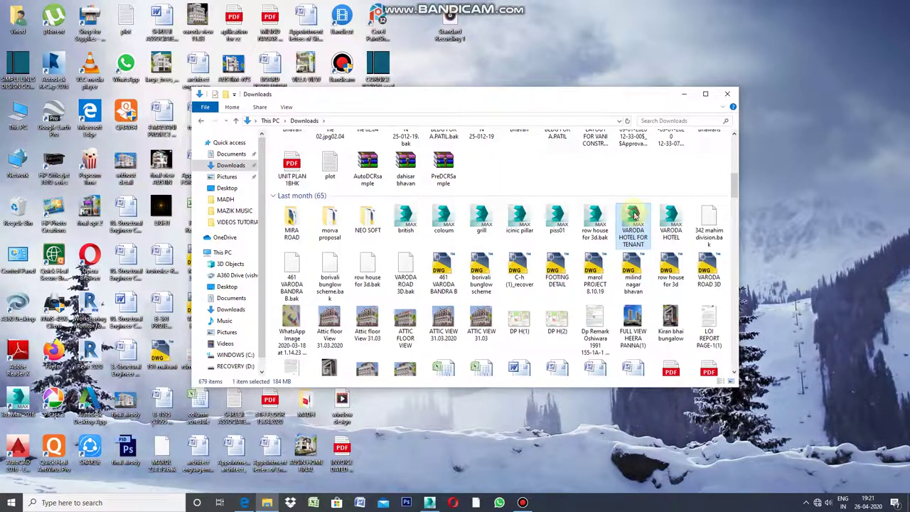
mouse_move(638, 220)
mouse_down()
mouse_move(577, 384)
mouse_move(435, 497)
mouse_up()
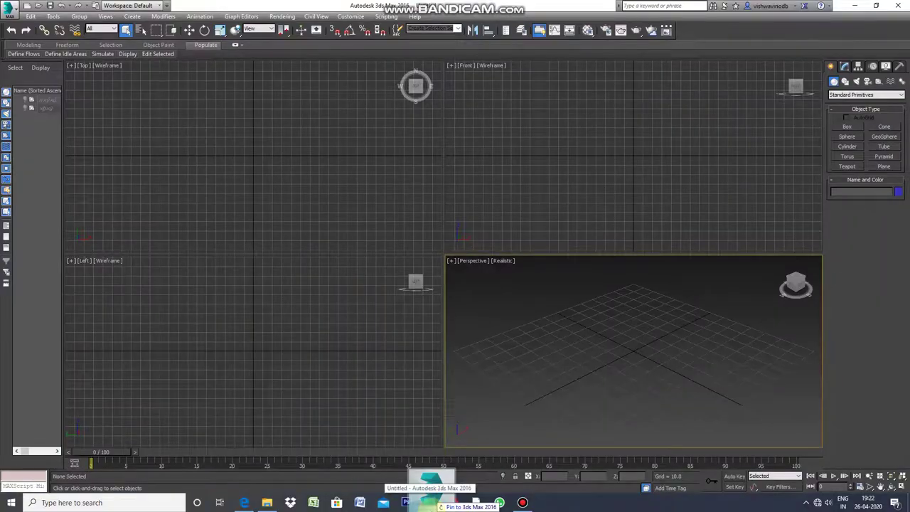
Step: Drop VARODA HOTEL FOR TENANT into the viewport and choose Merge File to bring it in
drag(434, 498, 370, 222)
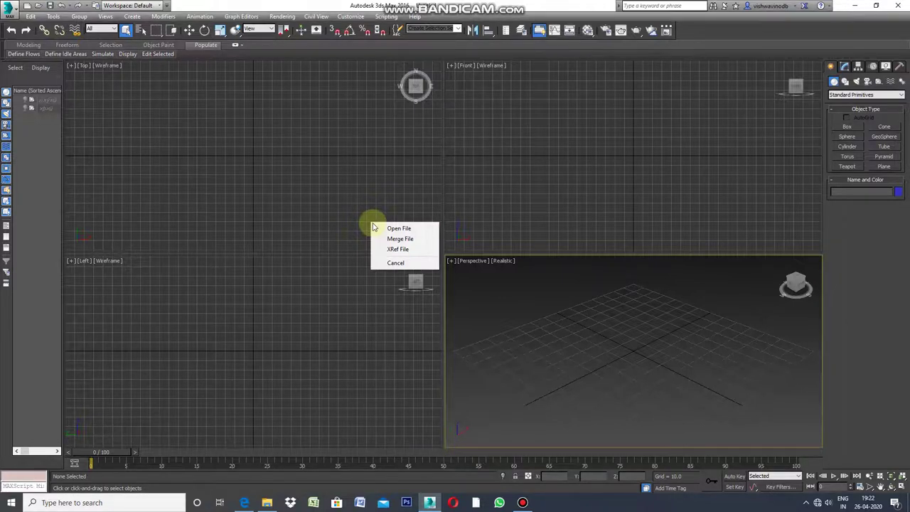
click(396, 240)
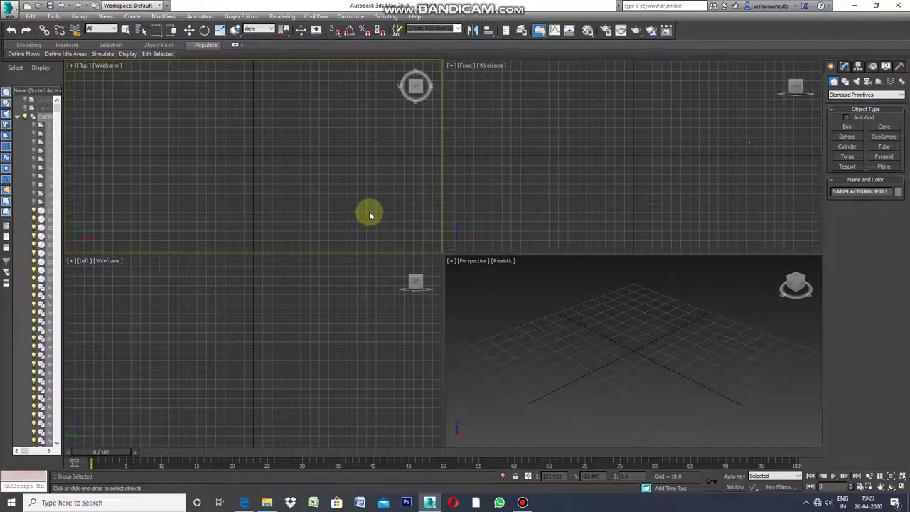
scroll(369, 213, down, 4)
Step: Zoom out and pan the Top view toward the building, undoing the accidental group move
scroll(369, 213, down, 1)
scroll(369, 216, down, 2)
scroll(369, 211, down, 1)
scroll(369, 211, down, 1)
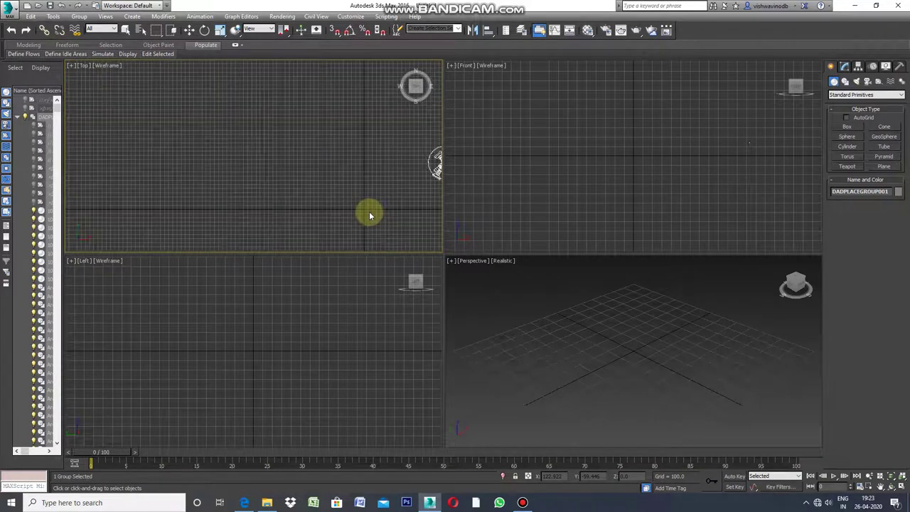
scroll(335, 202, down, 1)
scroll(302, 196, down, 1)
scroll(334, 185, down, 1)
drag(371, 171, 331, 179)
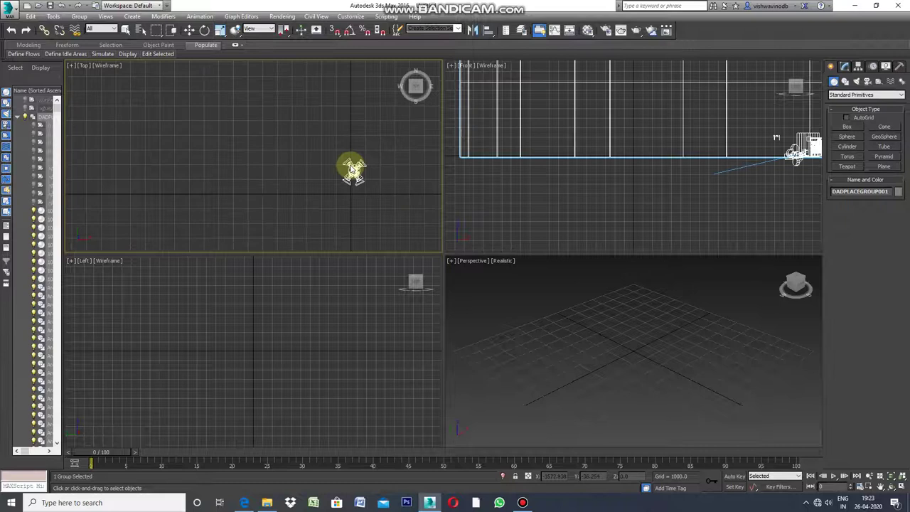
key(ctrl+z)
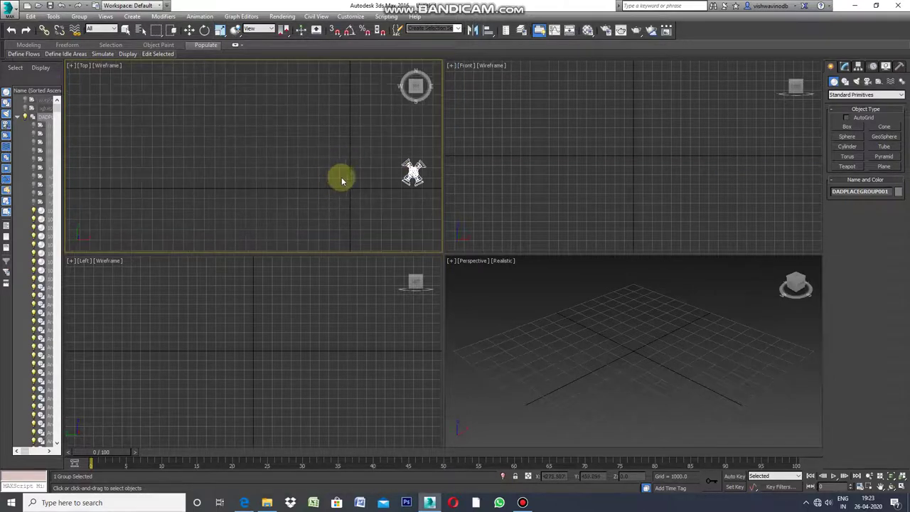
key(ctrl+z)
Step: Frame the building in the Top view and take the Move tool to select all 1309 entities
scroll(300, 187, up, 2)
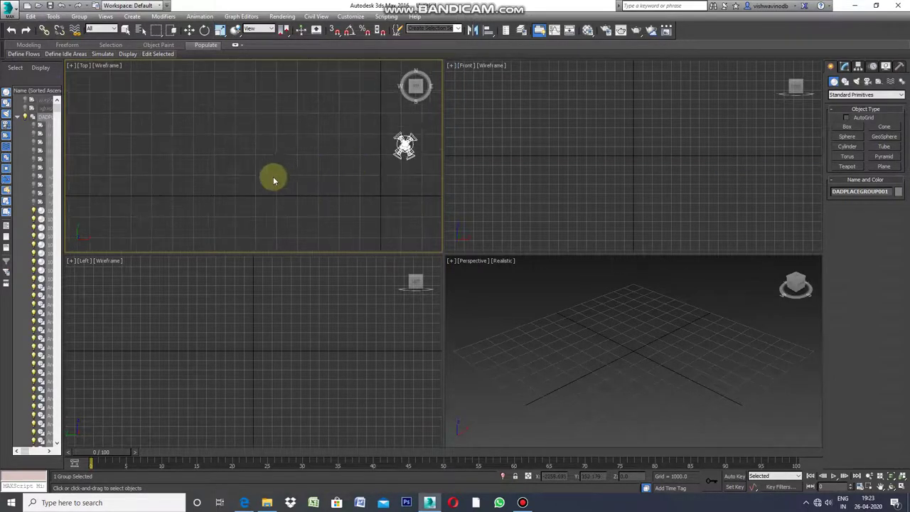
scroll(313, 183, up, 1)
scroll(327, 204, down, 1)
scroll(341, 217, down, 1)
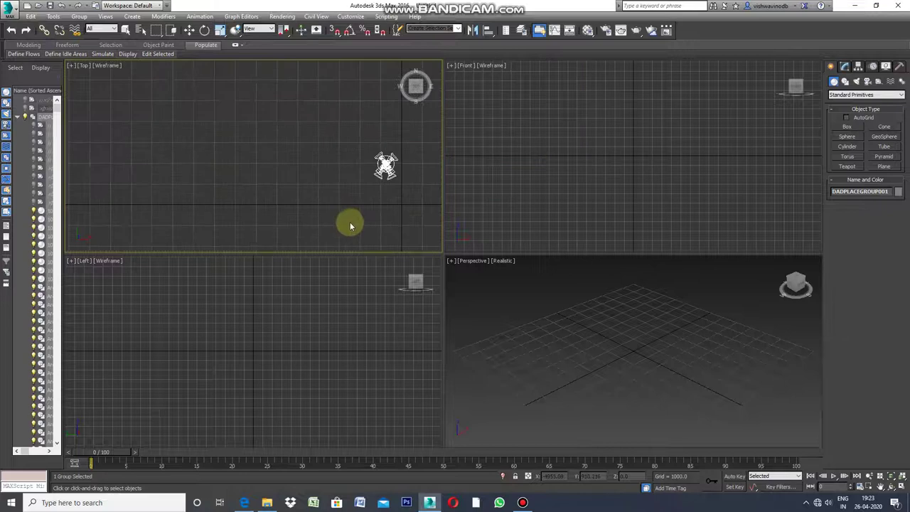
scroll(335, 216, down, 1)
scroll(332, 186, down, 1)
scroll(336, 163, down, 1)
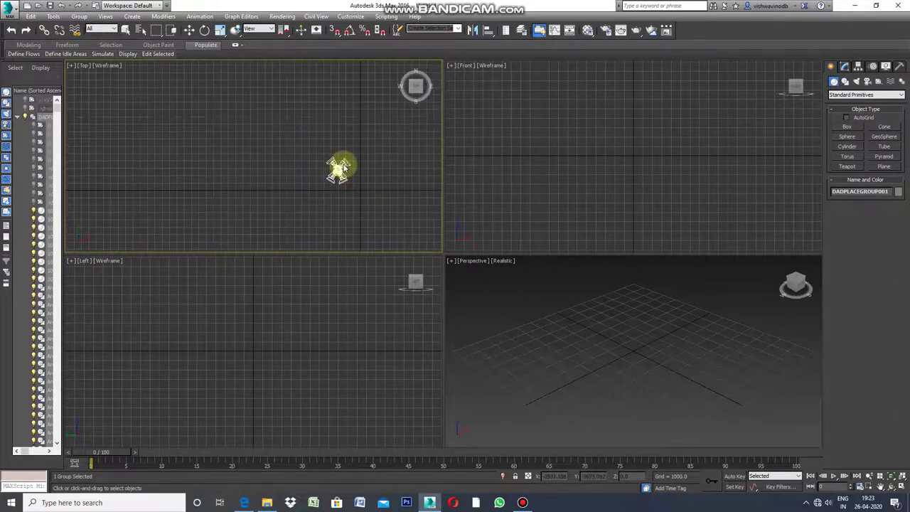
scroll(359, 205, down, 1)
scroll(365, 170, down, 1)
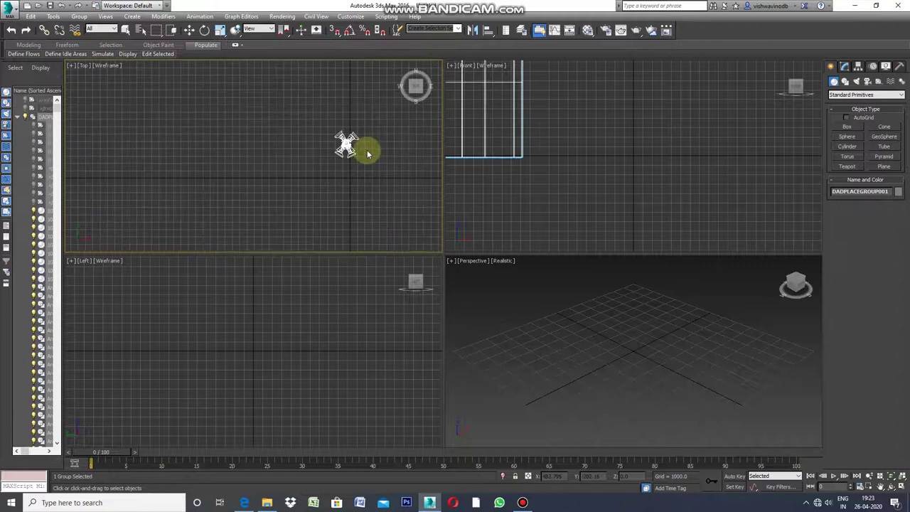
scroll(364, 153, down, 1)
scroll(382, 183, up, 2)
scroll(359, 206, up, 1)
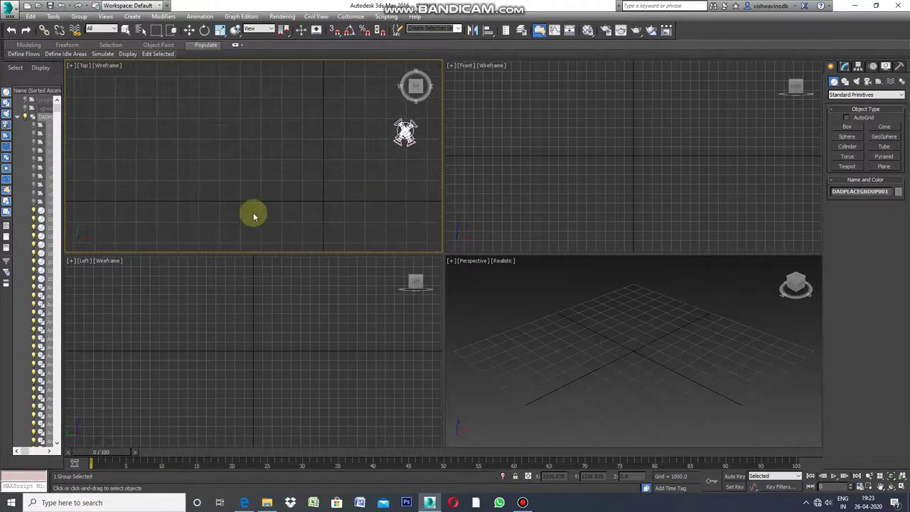
scroll(248, 214, up, 1)
scroll(359, 174, up, 1)
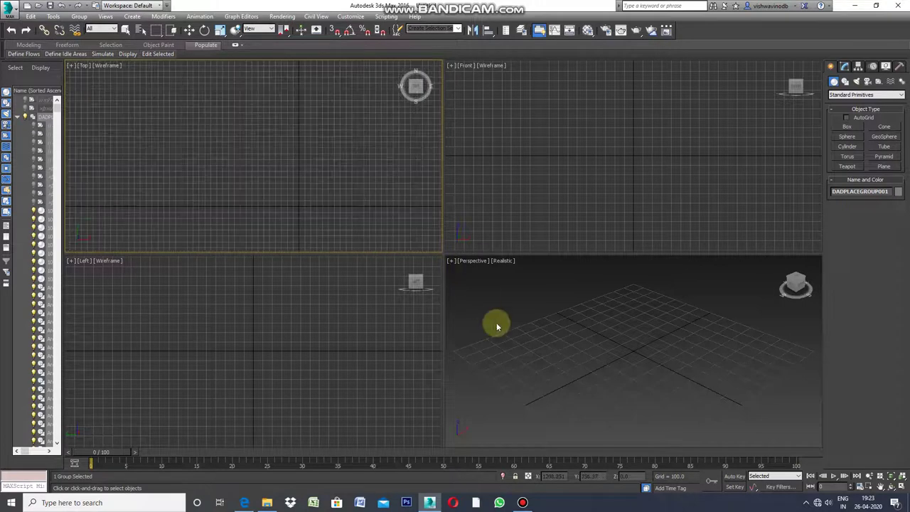
scroll(427, 221, up, 1)
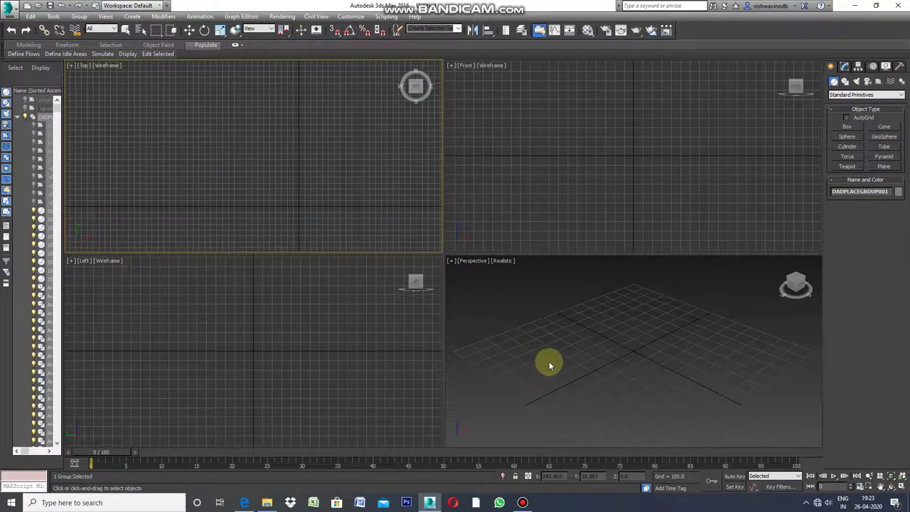
key(w)
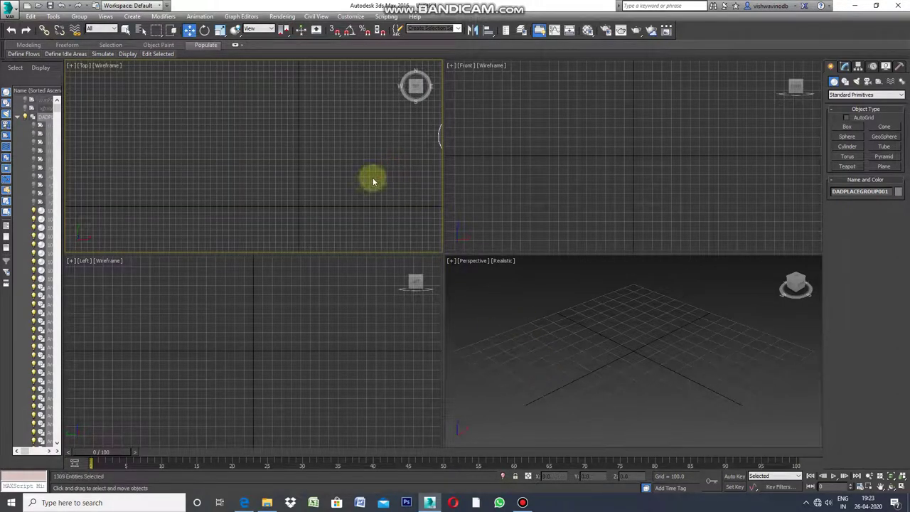
Step: Clear the selection, pan the Top view to the building group, and deselect everything
click(325, 187)
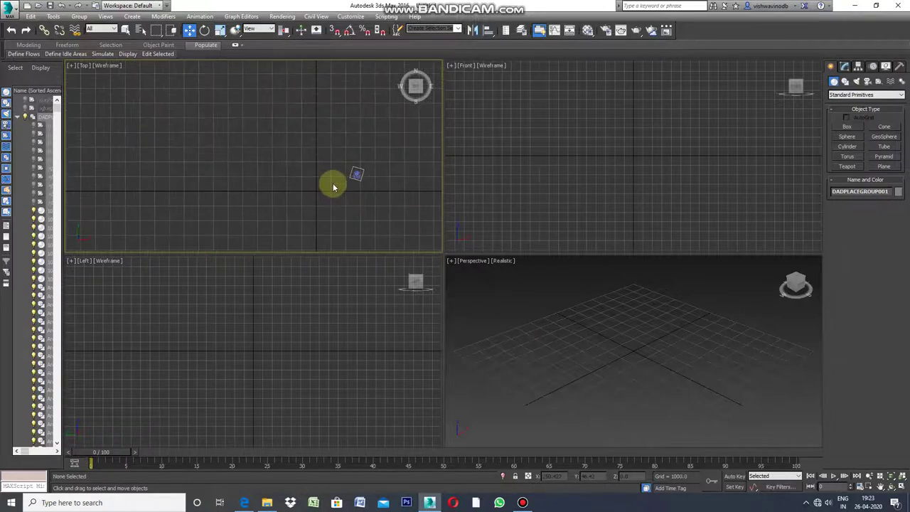
middle_drag(331, 185, 349, 170)
click(370, 179)
scroll(366, 178, down, 3)
scroll(362, 176, down, 2)
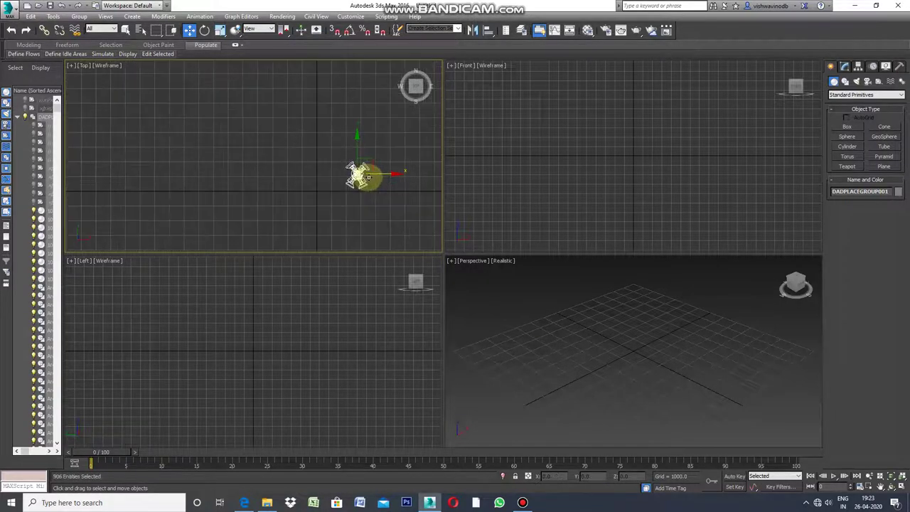
scroll(296, 175, up, 1)
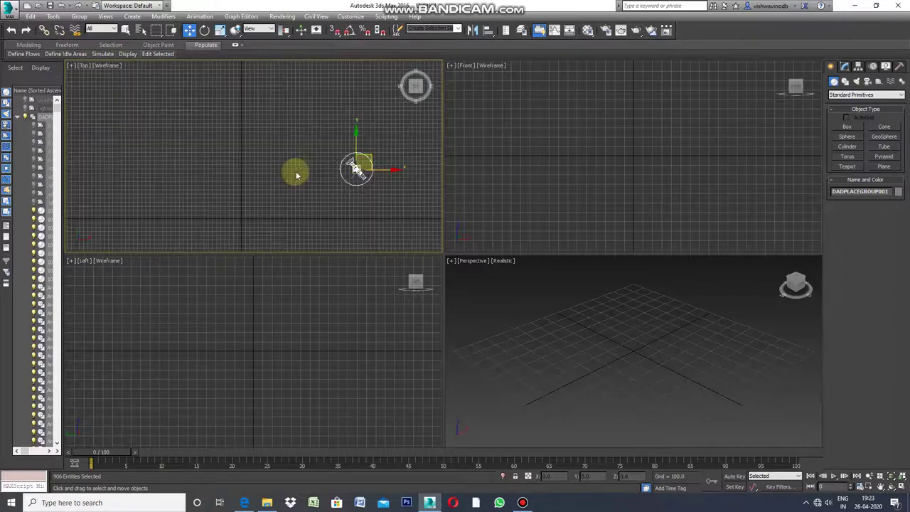
scroll(378, 175, up, 2)
scroll(370, 170, up, 1)
click(366, 169)
Step: Zoom in on the building's camera cluster and select Camera002
scroll(366, 170, up, 2)
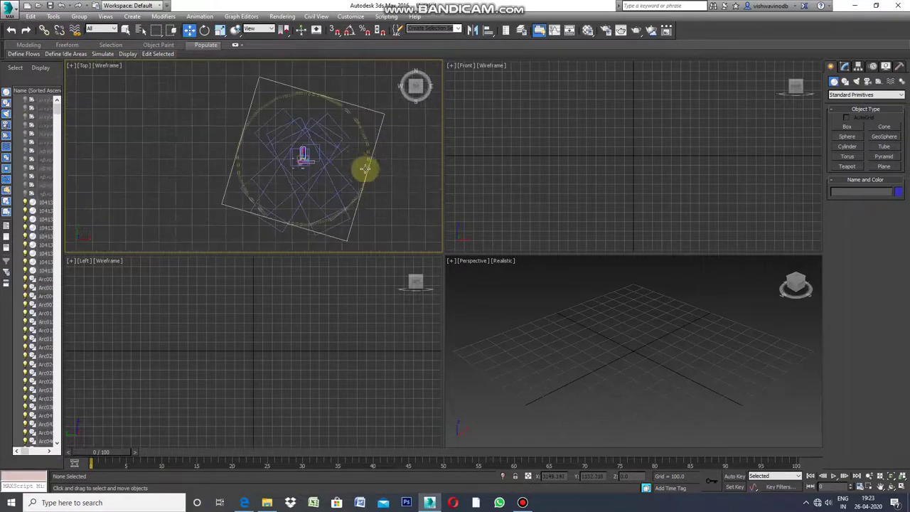
scroll(326, 149, up, 2)
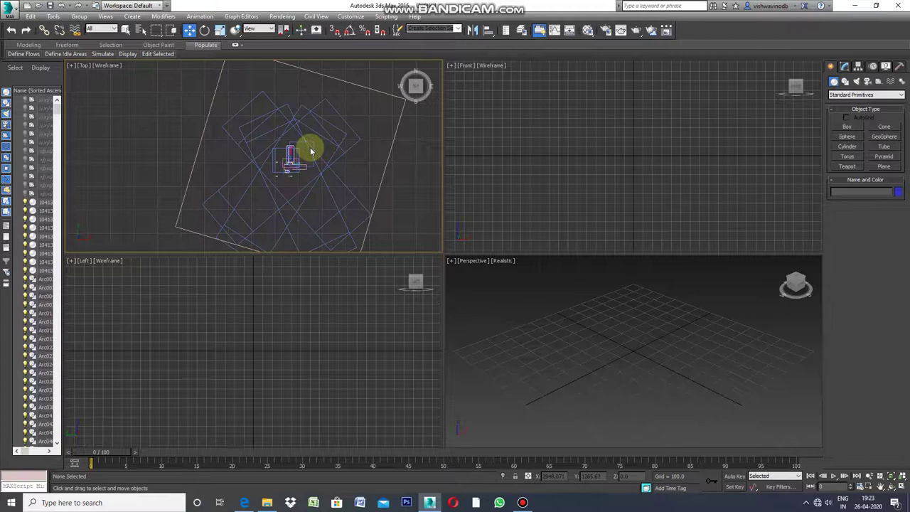
scroll(300, 155, up, 2)
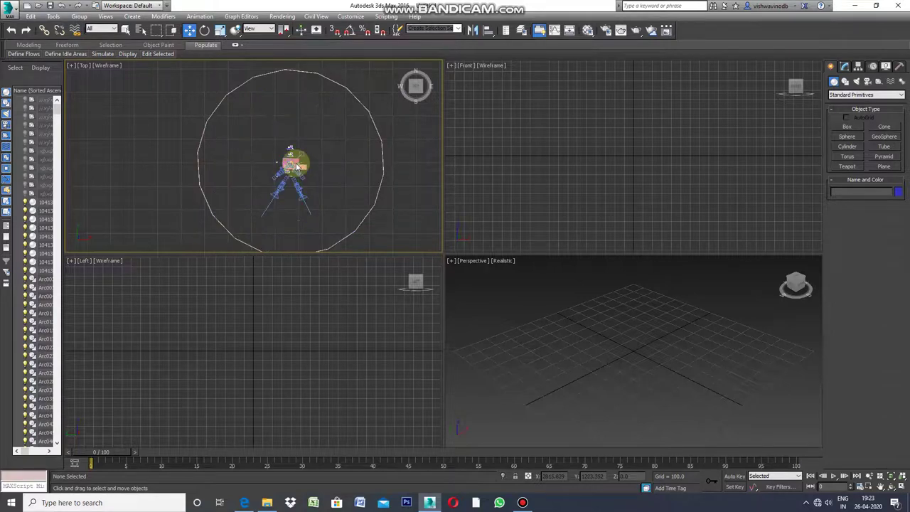
scroll(297, 166, down, 2)
scroll(296, 162, down, 2)
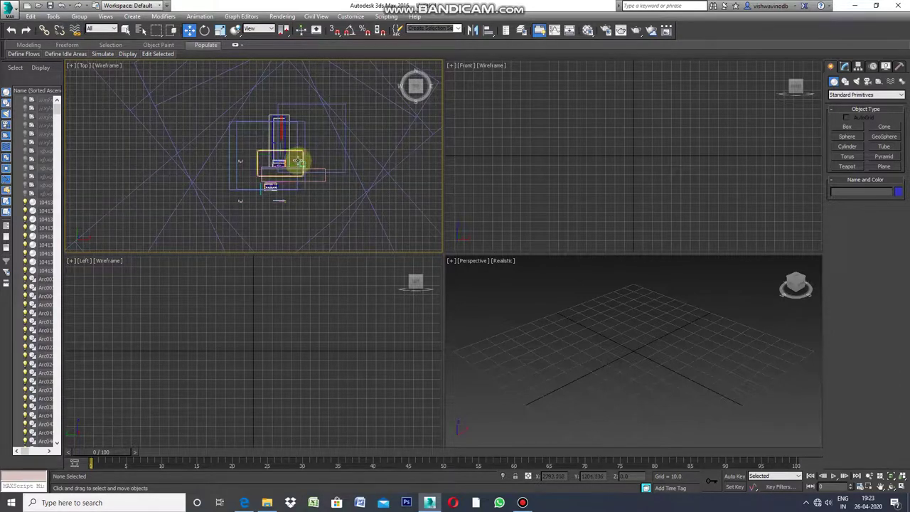
scroll(297, 162, up, 1)
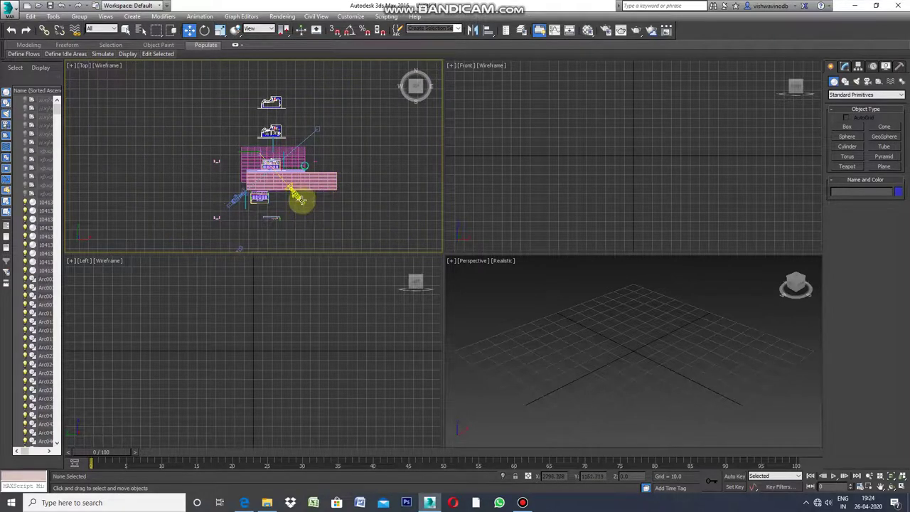
click(298, 198)
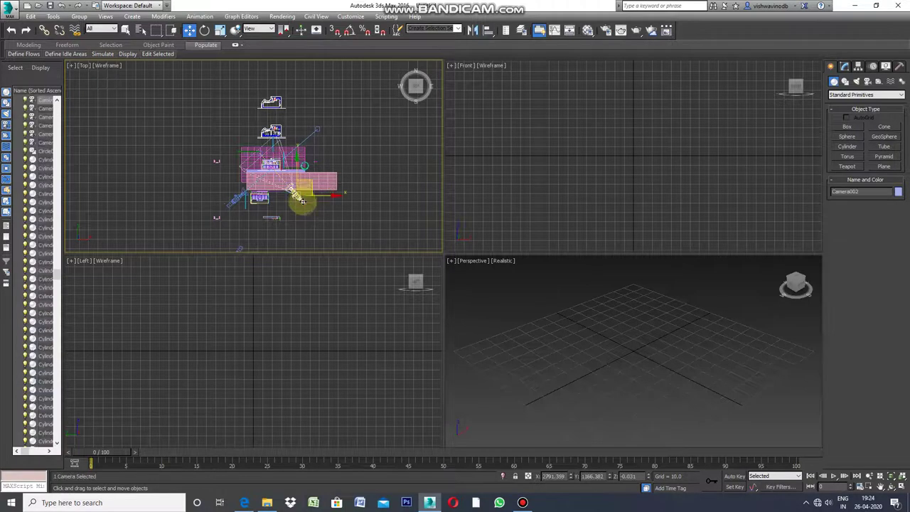
click(300, 194)
click(301, 200)
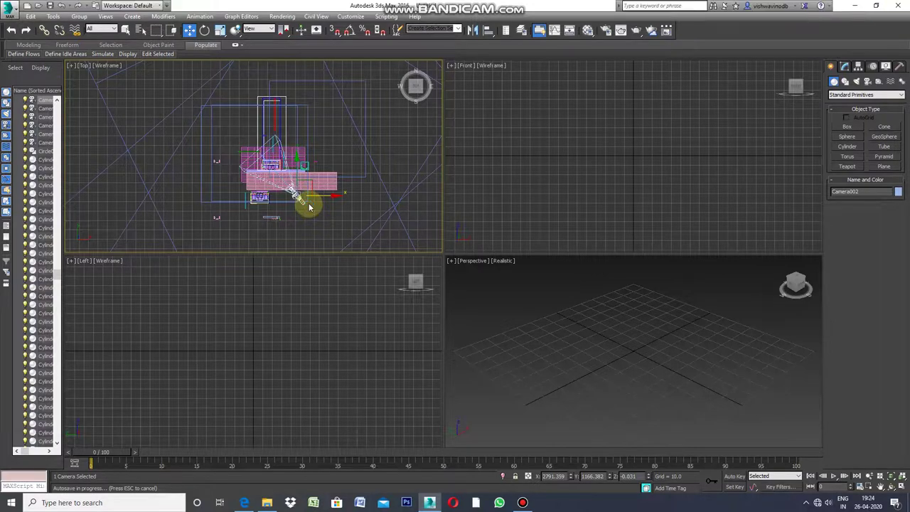
click(302, 203)
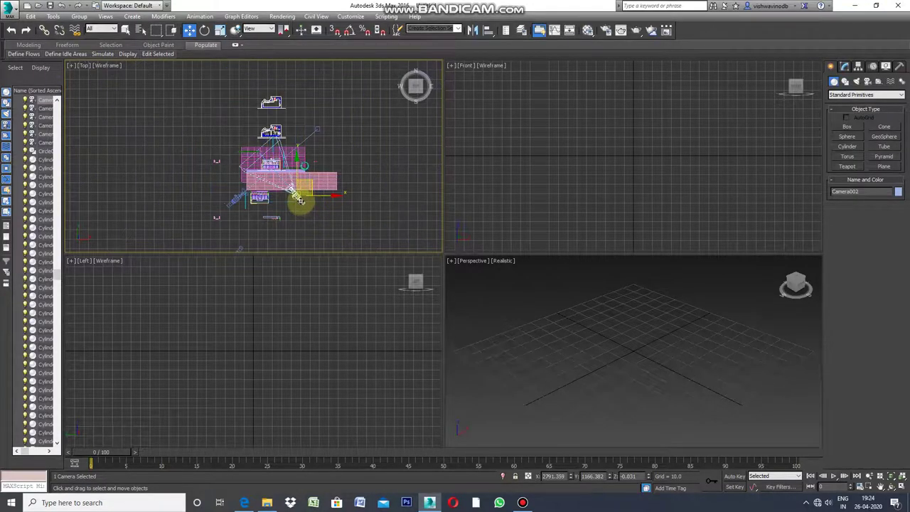
scroll(304, 205, down, 2)
scroll(308, 208, down, 2)
scroll(308, 209, down, 2)
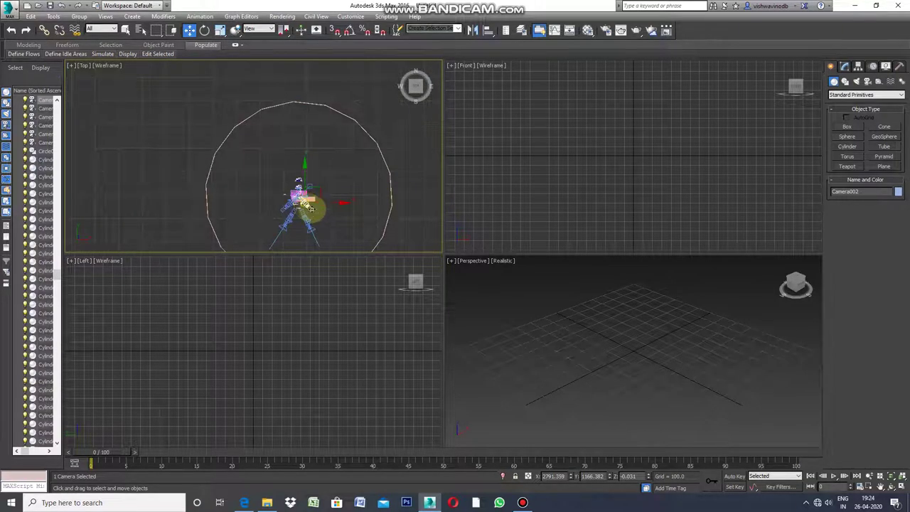
Step: Switch the Perspective viewport to Camera003, then to Camera002
right_click(478, 265)
click(475, 262)
mouse_move(505, 272)
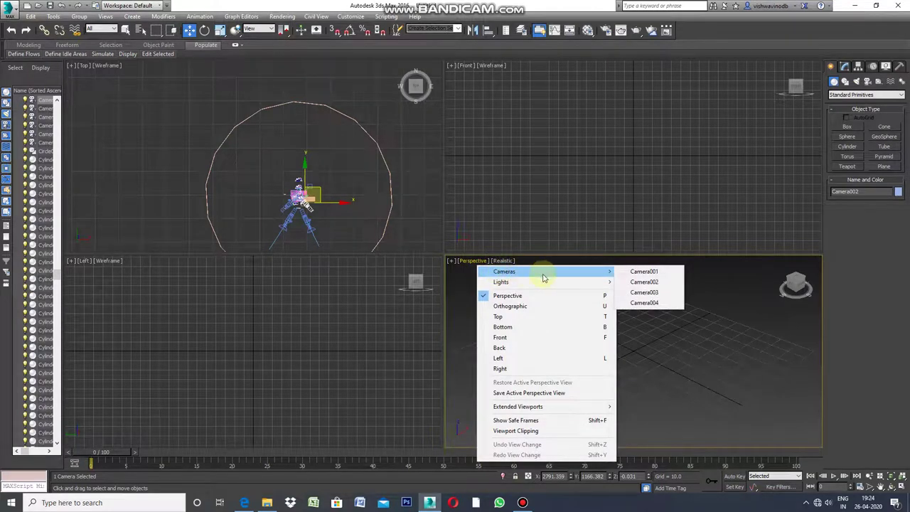
click(652, 294)
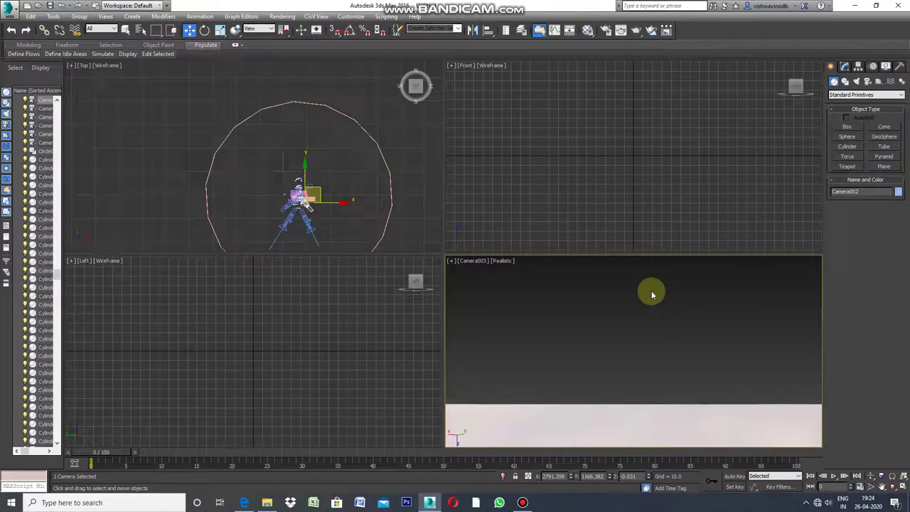
click(472, 263)
mouse_move(499, 272)
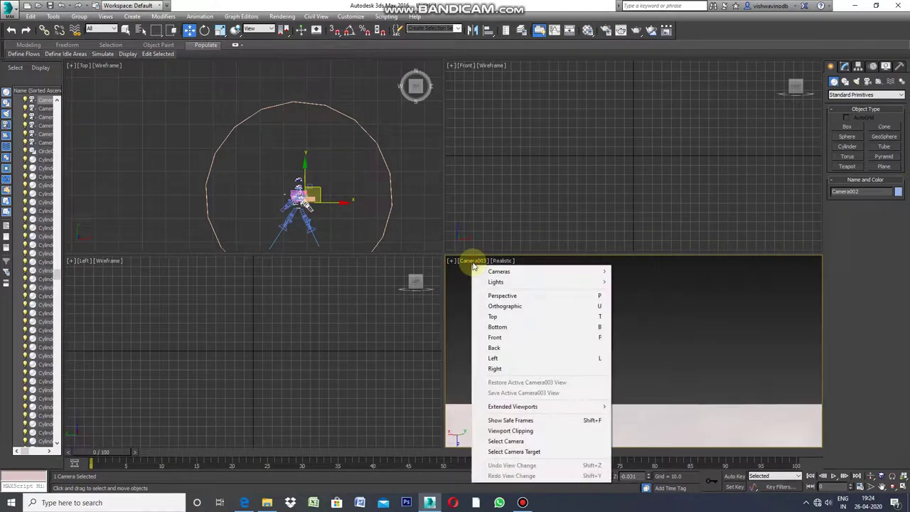
click(637, 282)
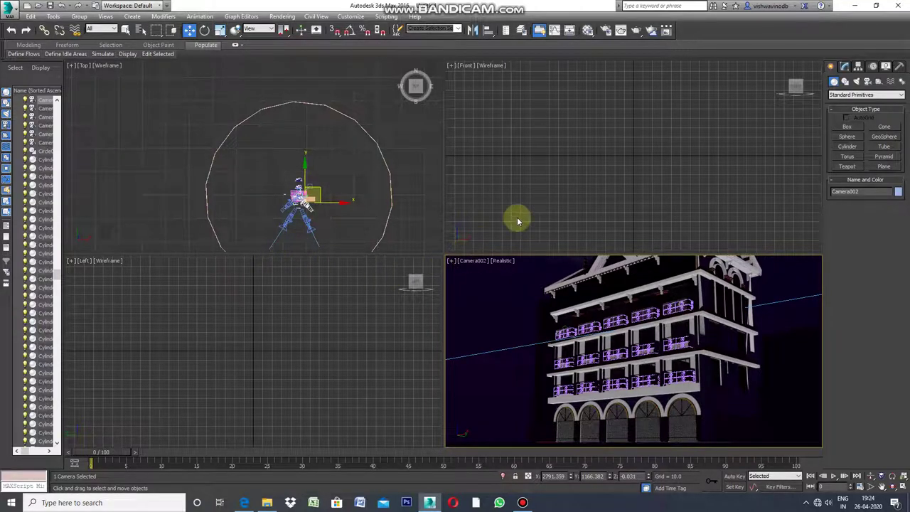
scroll(556, 195, down, 3)
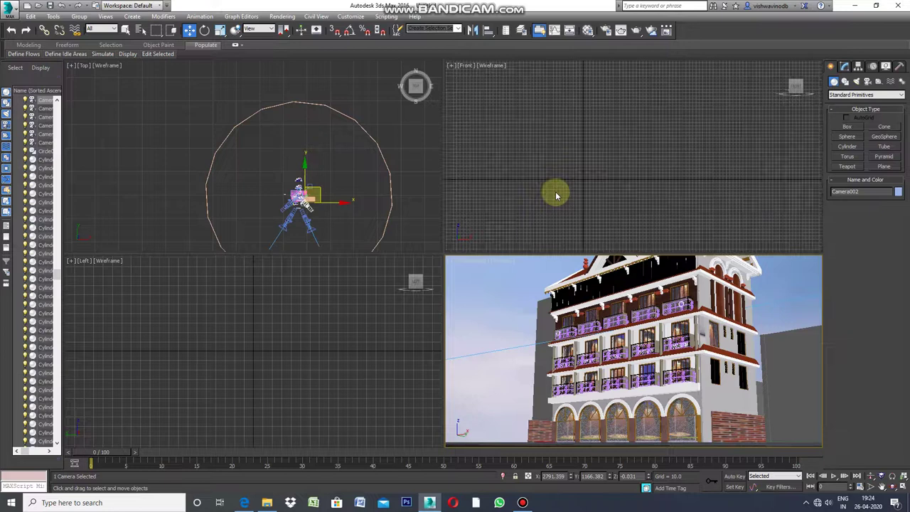
scroll(557, 195, down, 2)
scroll(556, 196, down, 1)
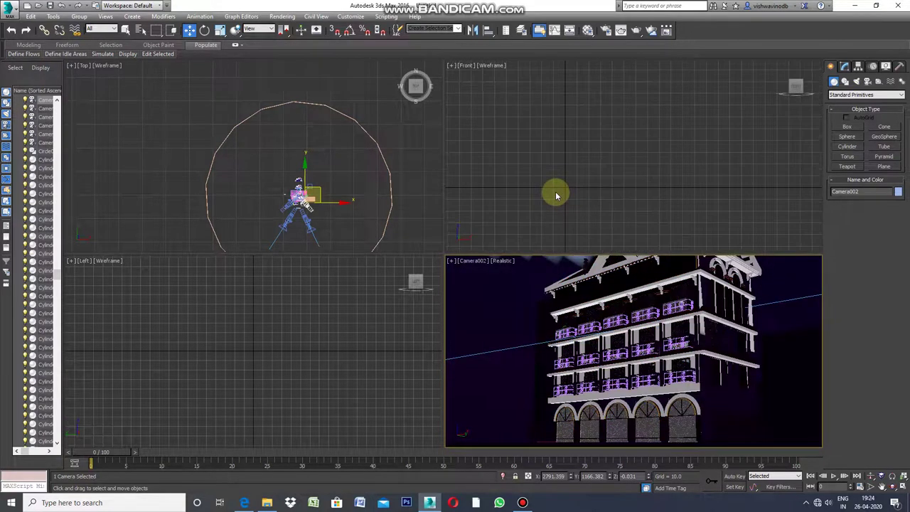
scroll(539, 187, down, 1)
scroll(540, 188, down, 1)
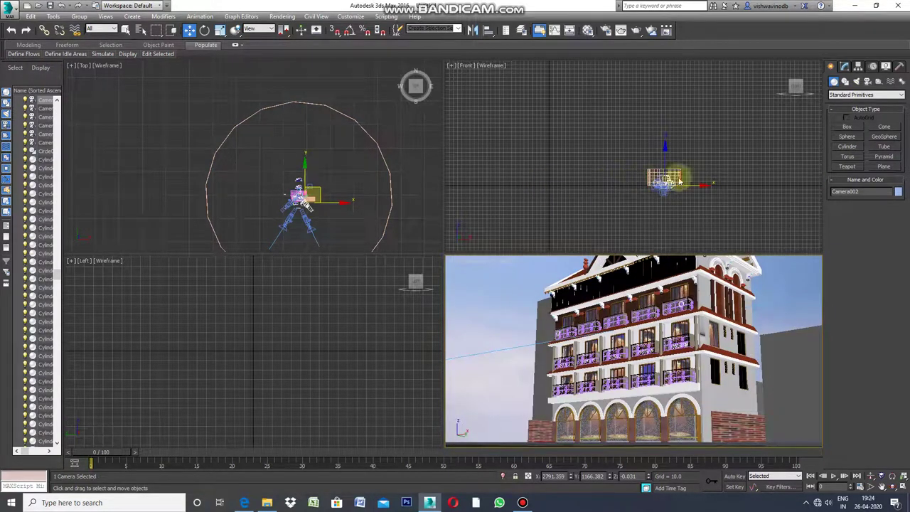
scroll(688, 179, up, 1)
scroll(519, 182, down, 1)
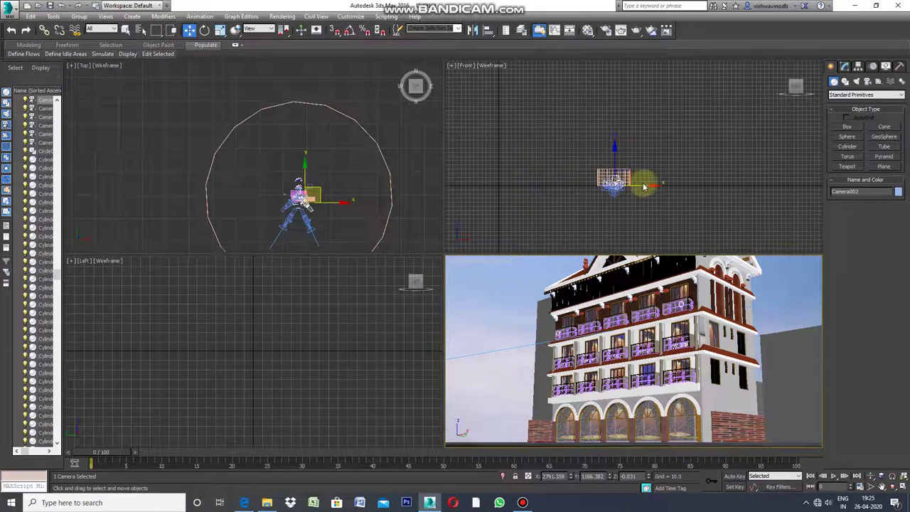
click(468, 269)
click(452, 263)
click(452, 263)
click(455, 263)
click(476, 272)
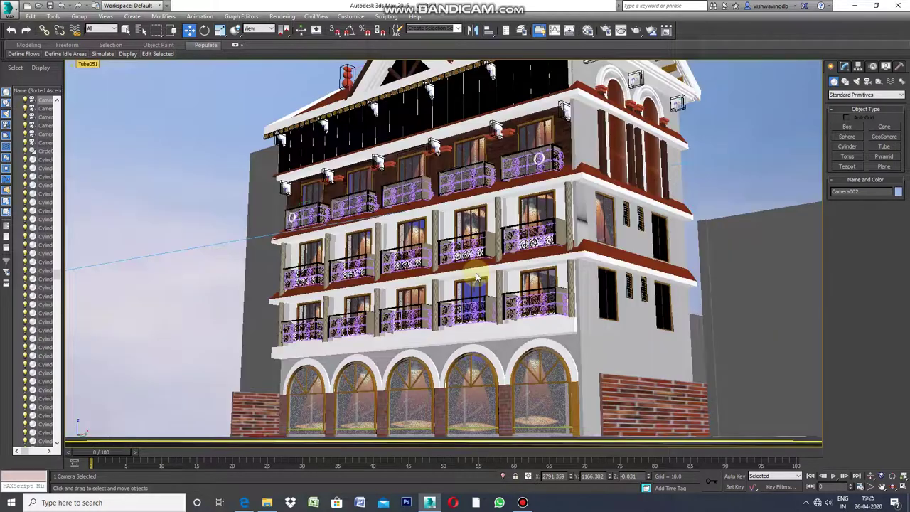
click(477, 276)
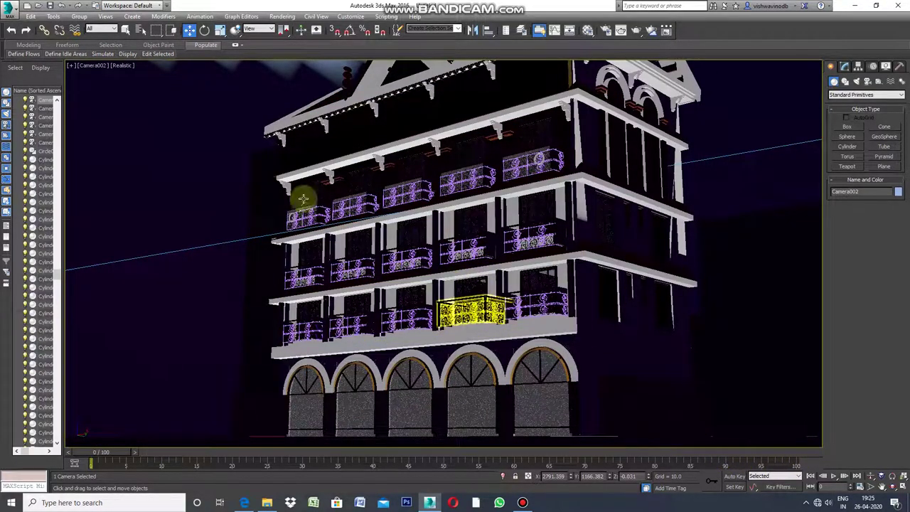
click(70, 65)
click(91, 77)
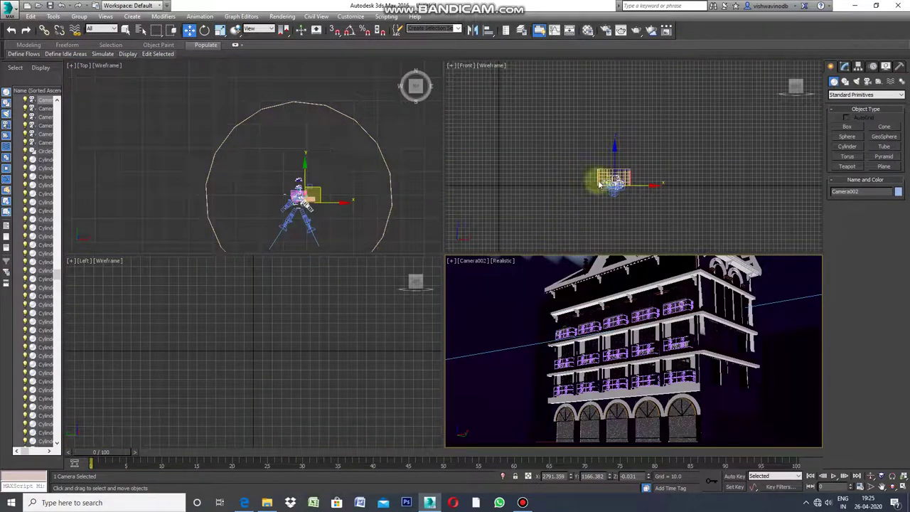
click(644, 165)
Step: Raise Tube051 in the Front view, then maximize the Camera002 viewport
drag(623, 170, 613, 113)
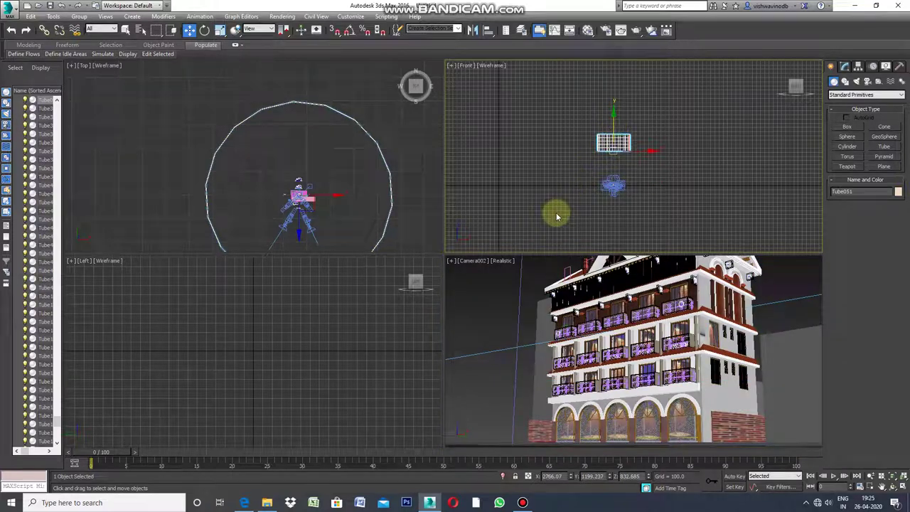
click(453, 262)
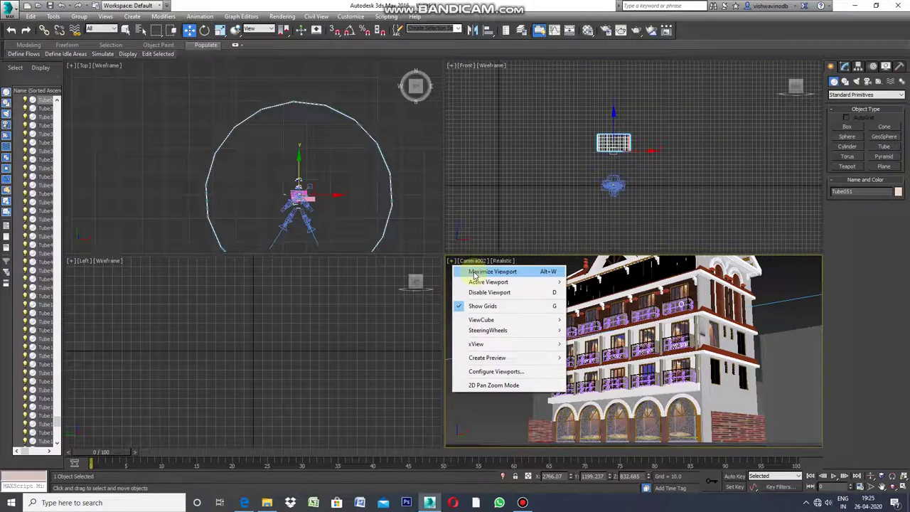
click(475, 273)
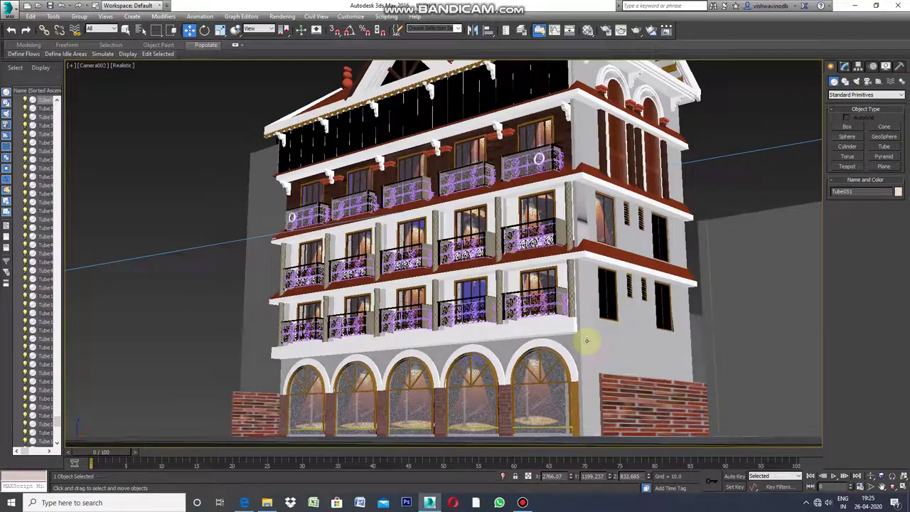